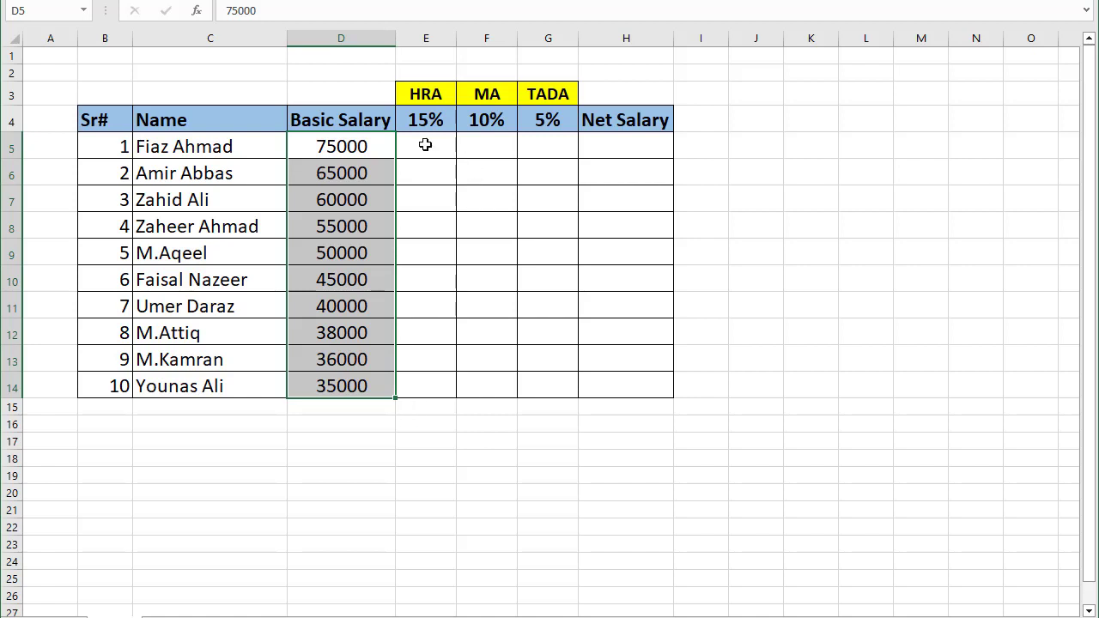
Step: Review the HRA, MA and TADA allowance headings and the percentages below them in row 4
{"action": "left_click", "coordinate": [425, 145]}
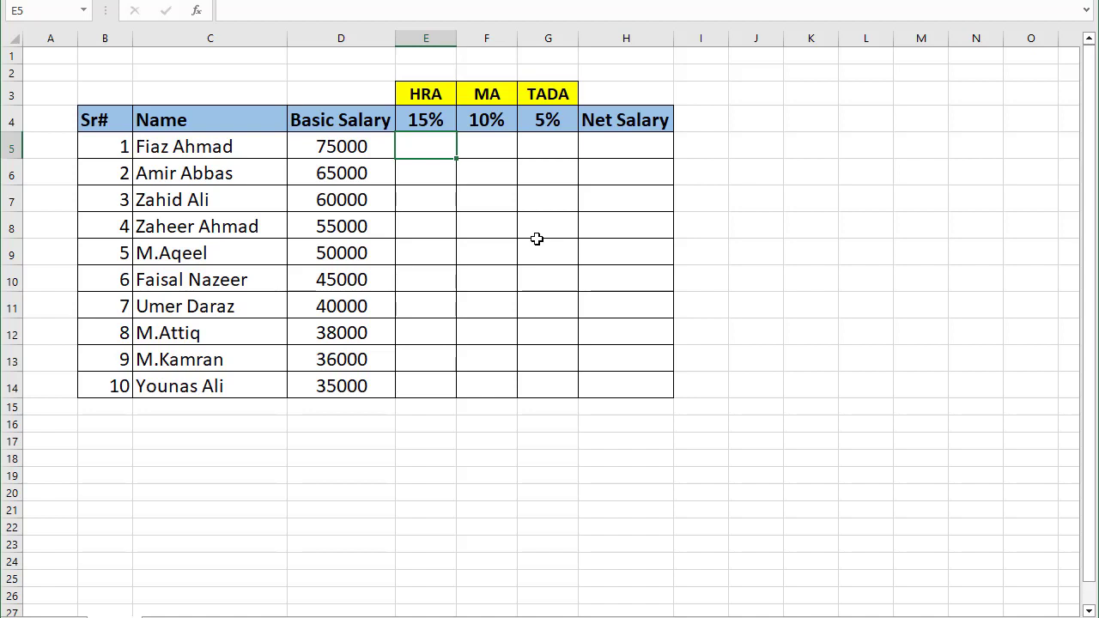
{"action": "left_click", "coordinate": [429, 91]}
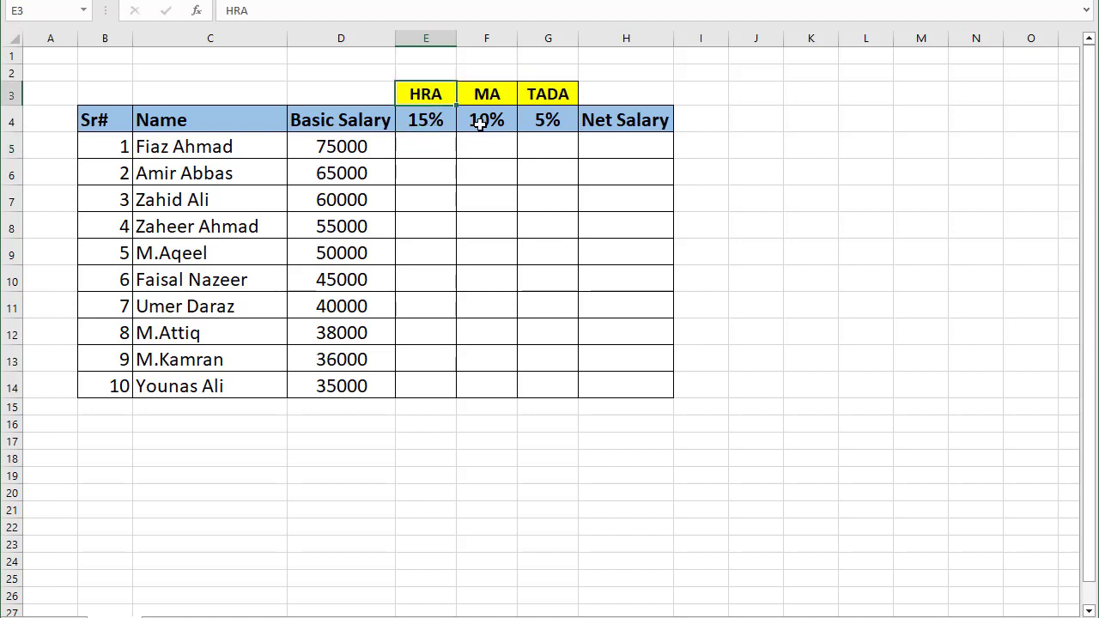
{"action": "left_click", "coordinate": [432, 127]}
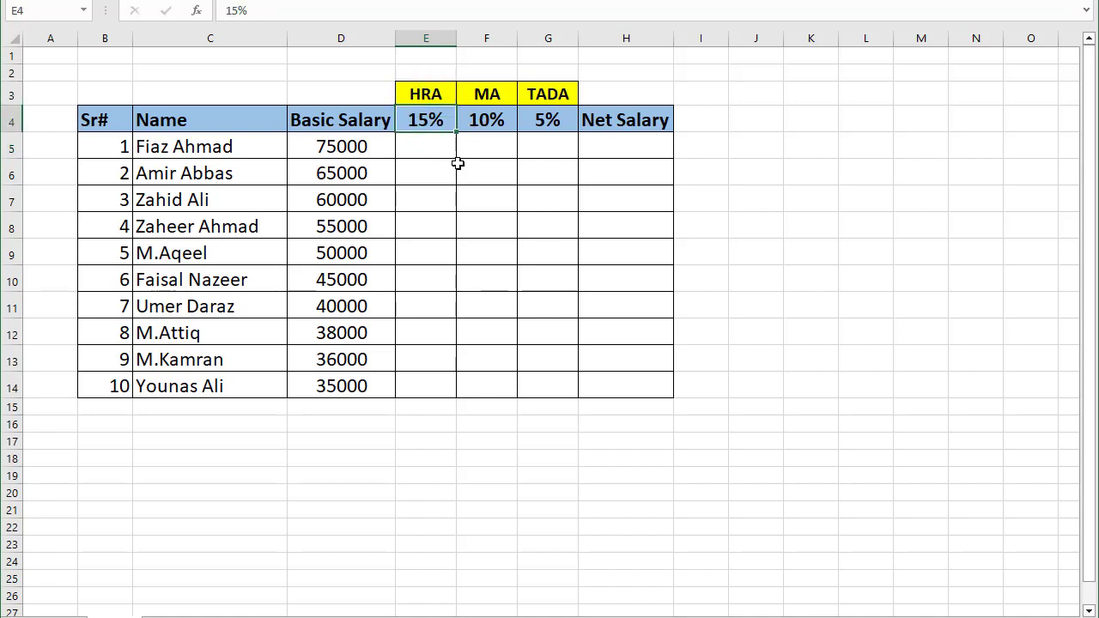
{"action": "left_click", "coordinate": [506, 97]}
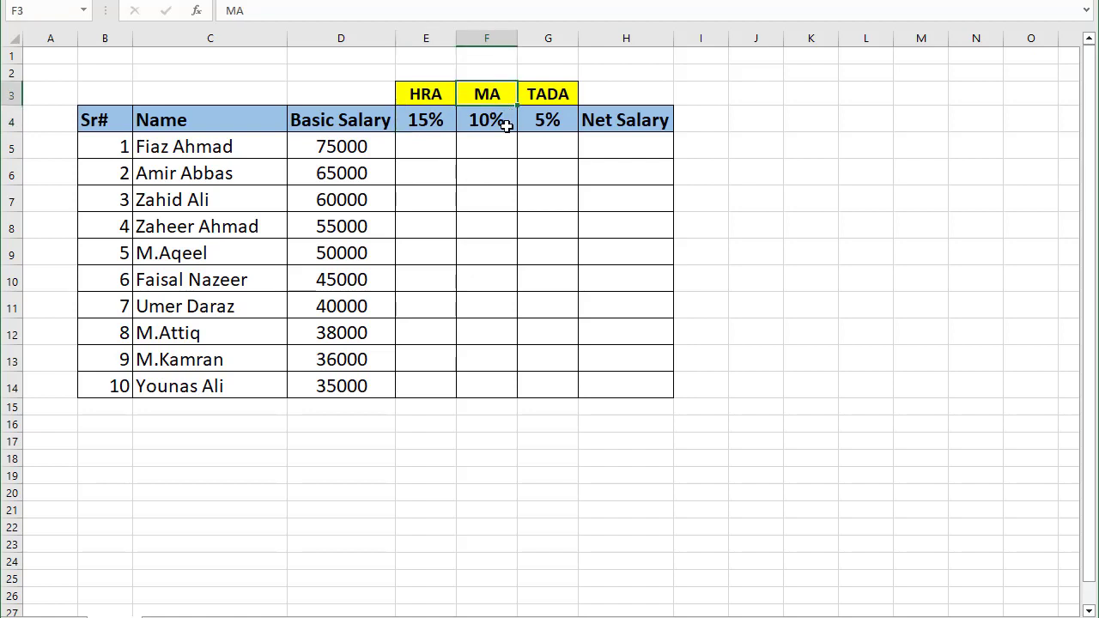
{"action": "left_click", "coordinate": [506, 125]}
{"action": "left_click", "coordinate": [560, 98]}
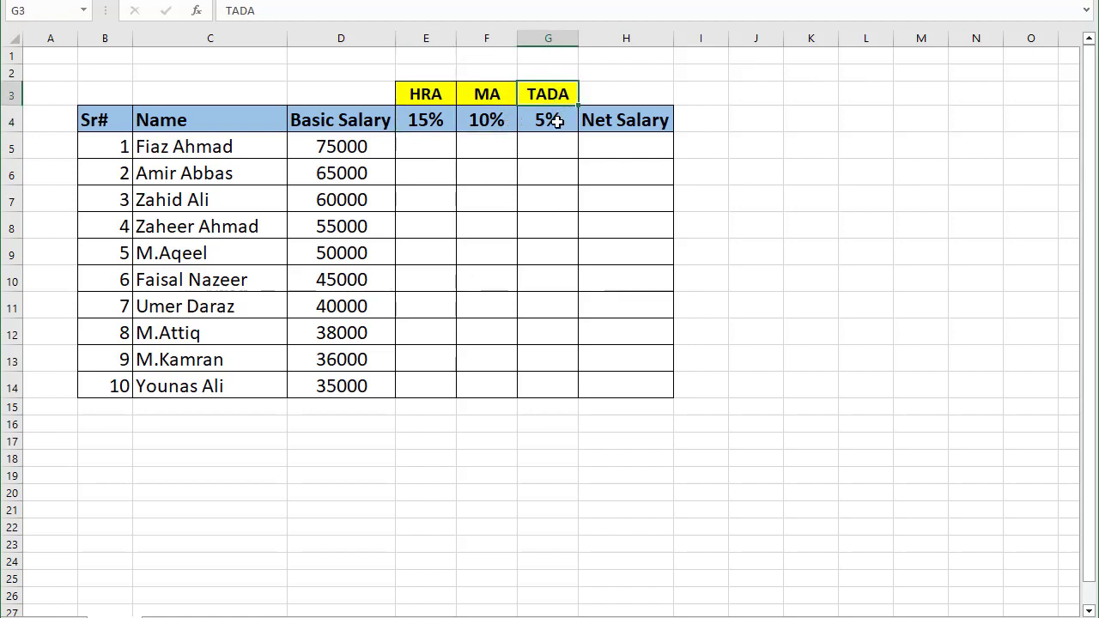
{"action": "left_click", "coordinate": [558, 122]}
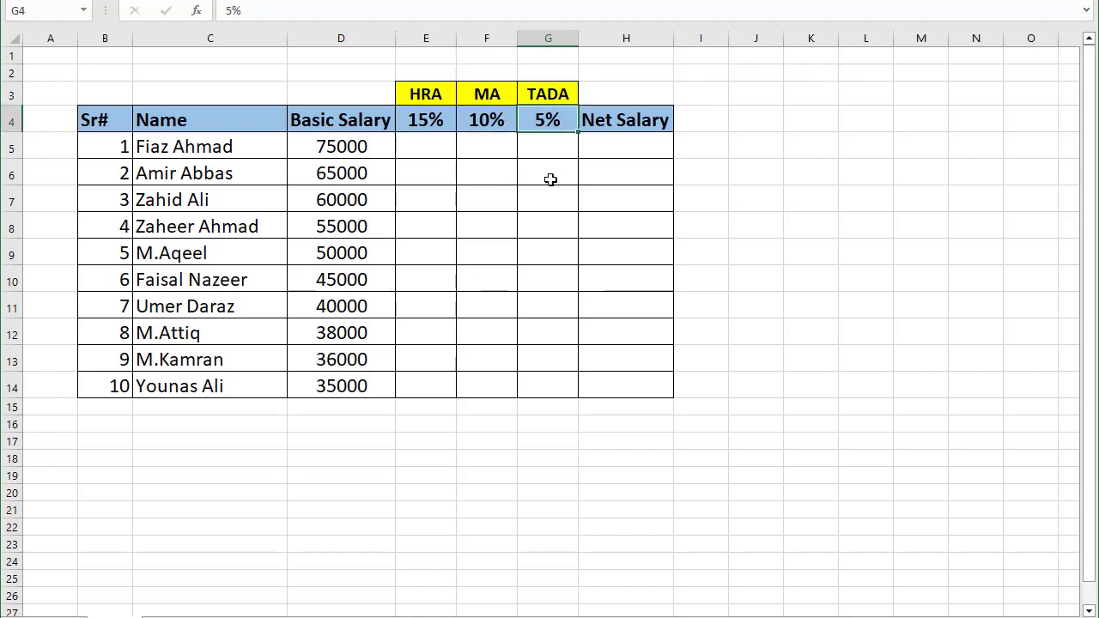
Step: Calculate the first employee's HRA in E5 with the relative-reference formula =D5*E4
{"action": "left_click", "coordinate": [427, 155]}
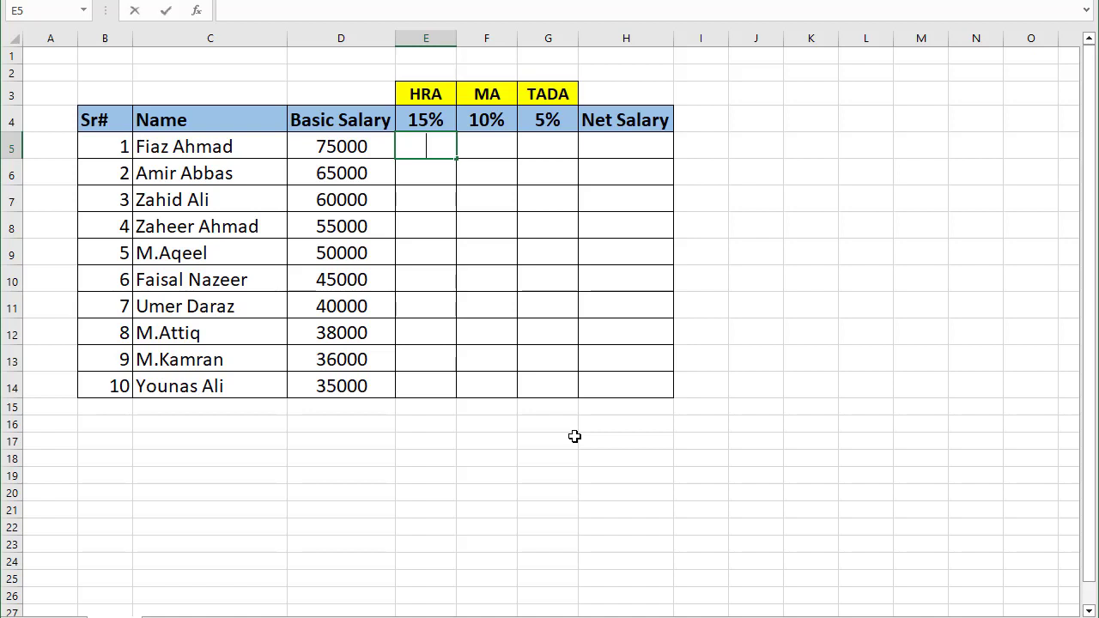
{"action": "type", "text": "="}
{"action": "left_click", "coordinate": [340, 163]}
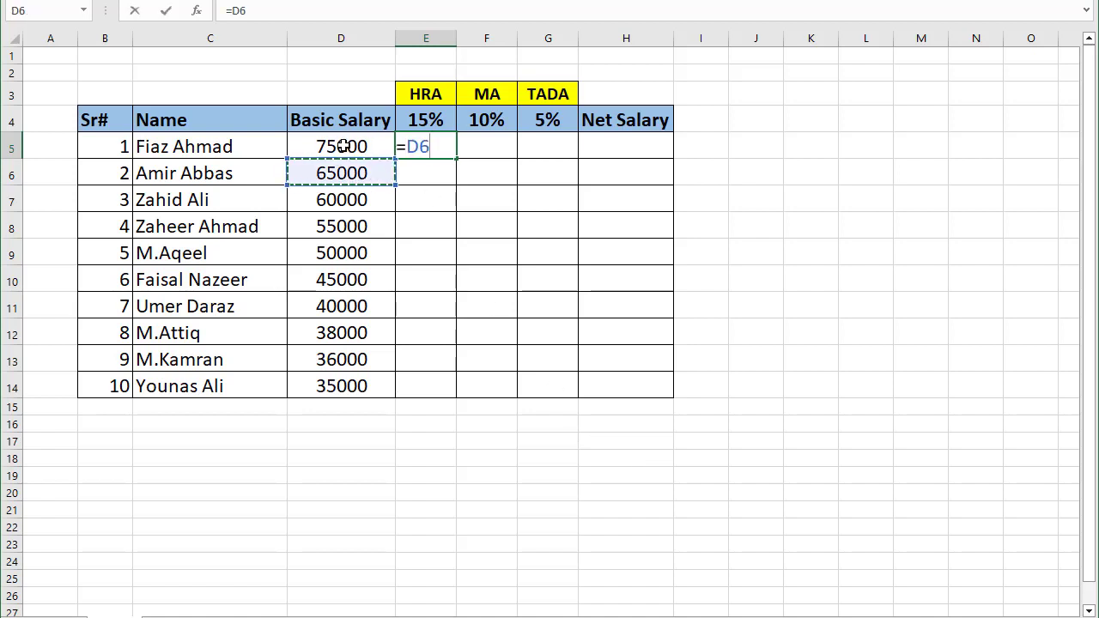
{"action": "left_click", "coordinate": [344, 152]}
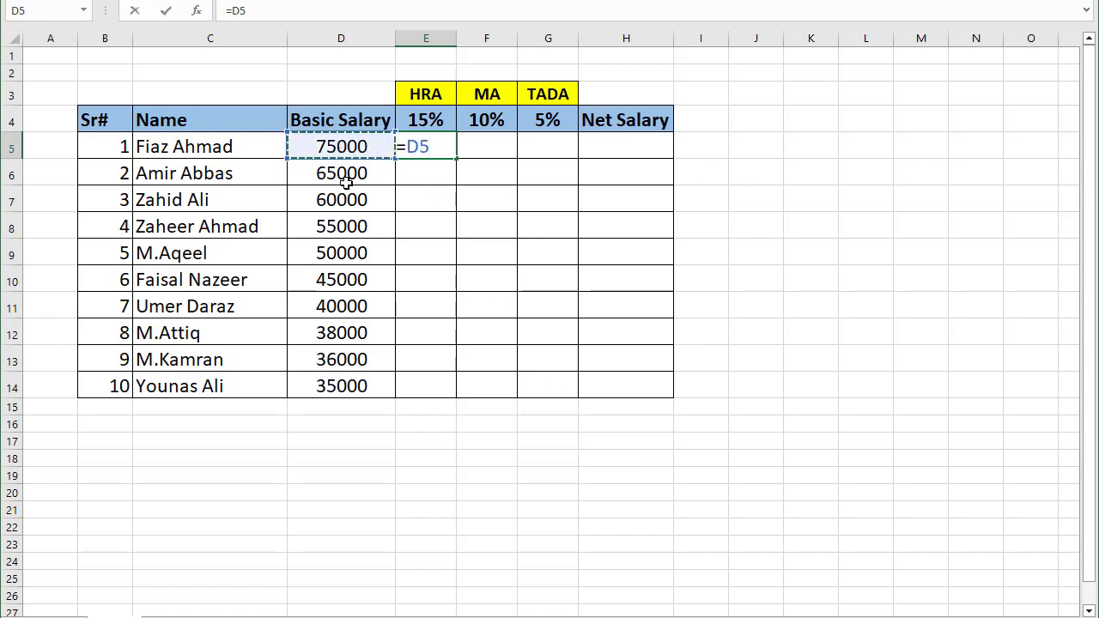
{"action": "type", "text": "*"}
{"action": "left_click", "coordinate": [419, 122]}
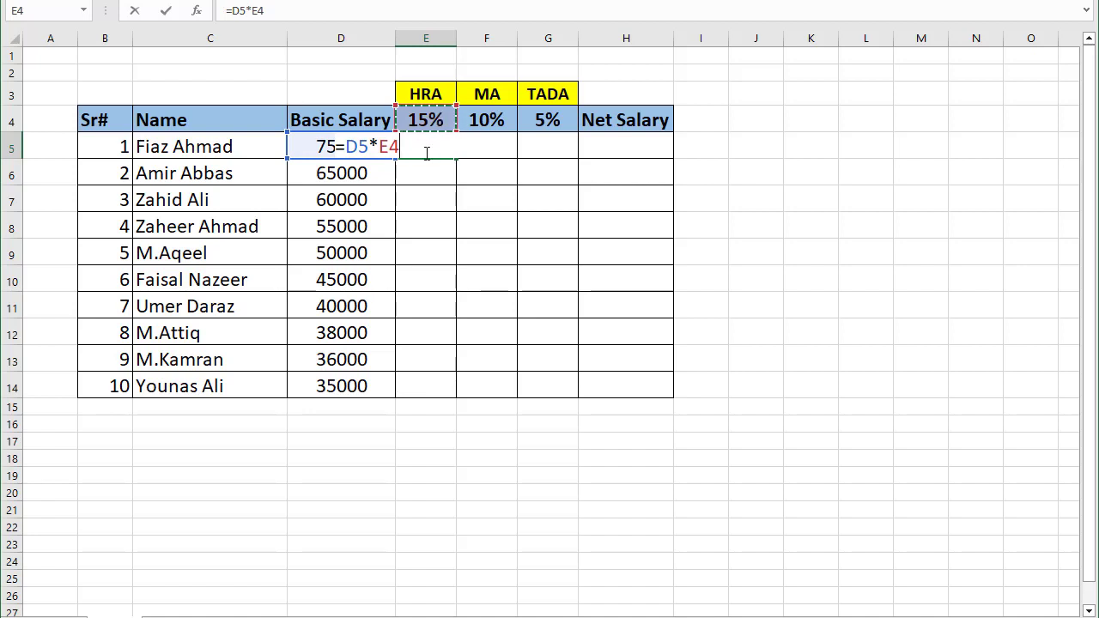
{"action": "key", "text": "Return"}
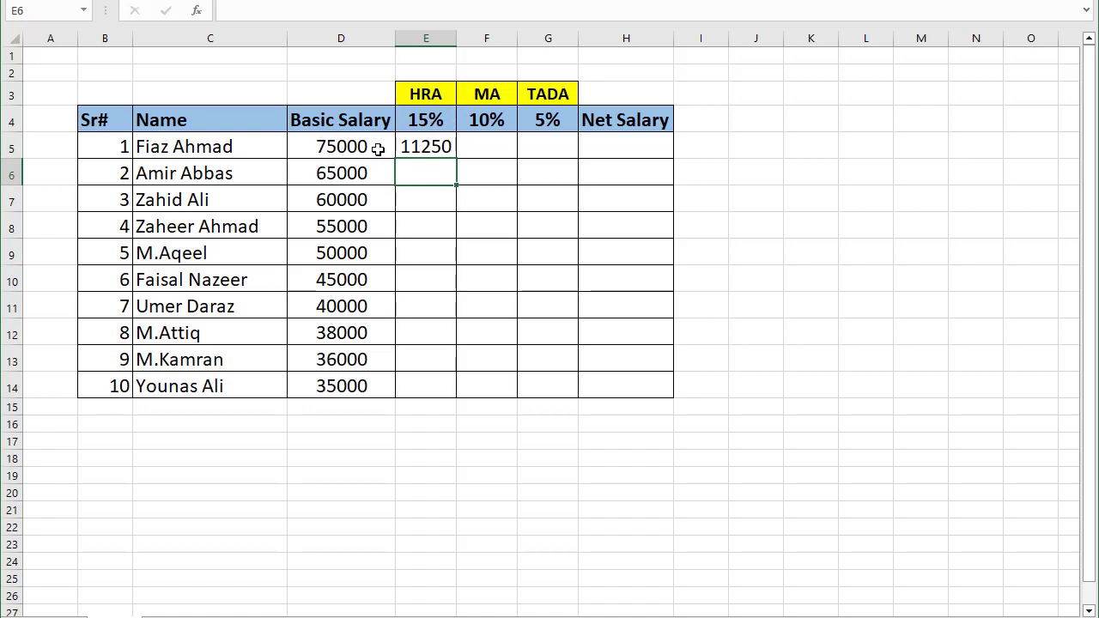
Step: Try filling the E5 formula across and down through G14, and clear the range E5:G14 again
{"action": "left_click", "coordinate": [419, 152]}
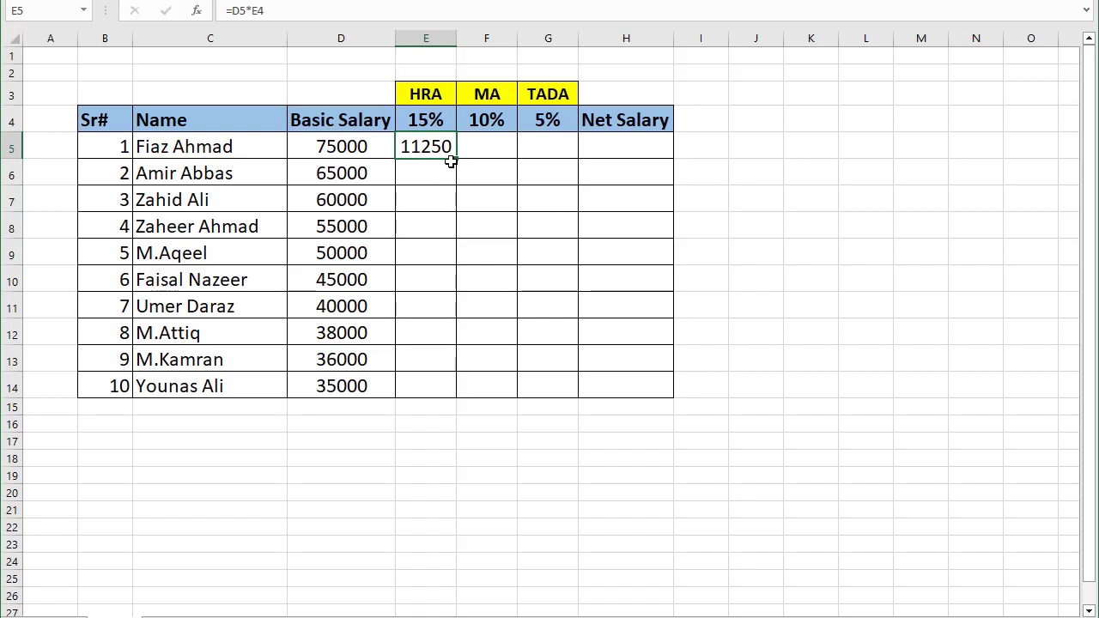
{"action": "left_click_drag", "start_coordinate": [457, 158], "coordinate": [558, 398]}
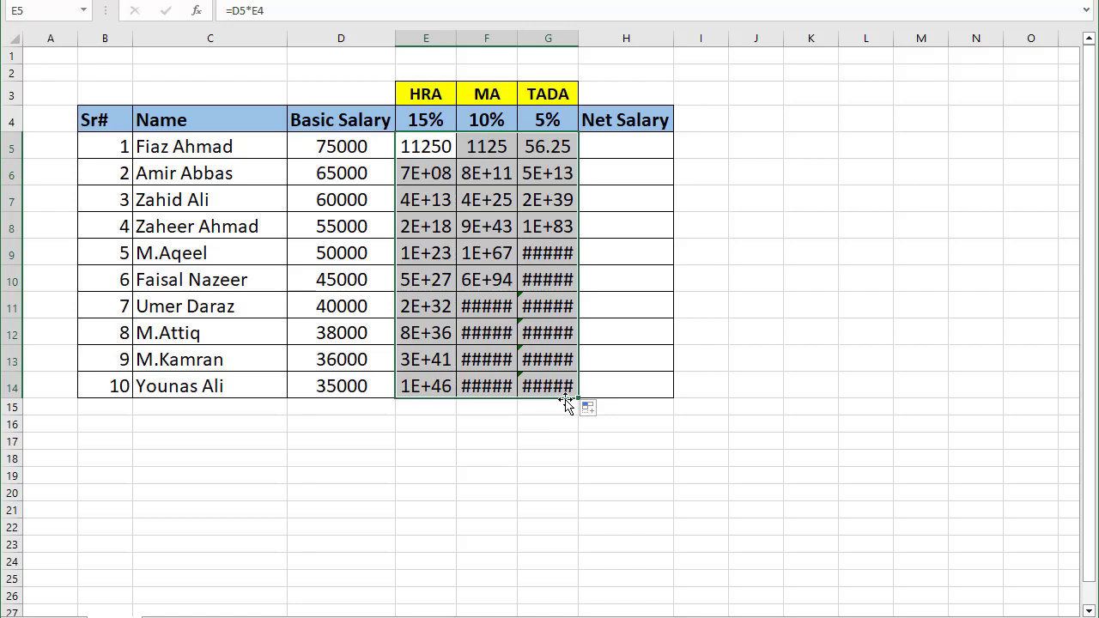
{"action": "left_click", "coordinate": [439, 151]}
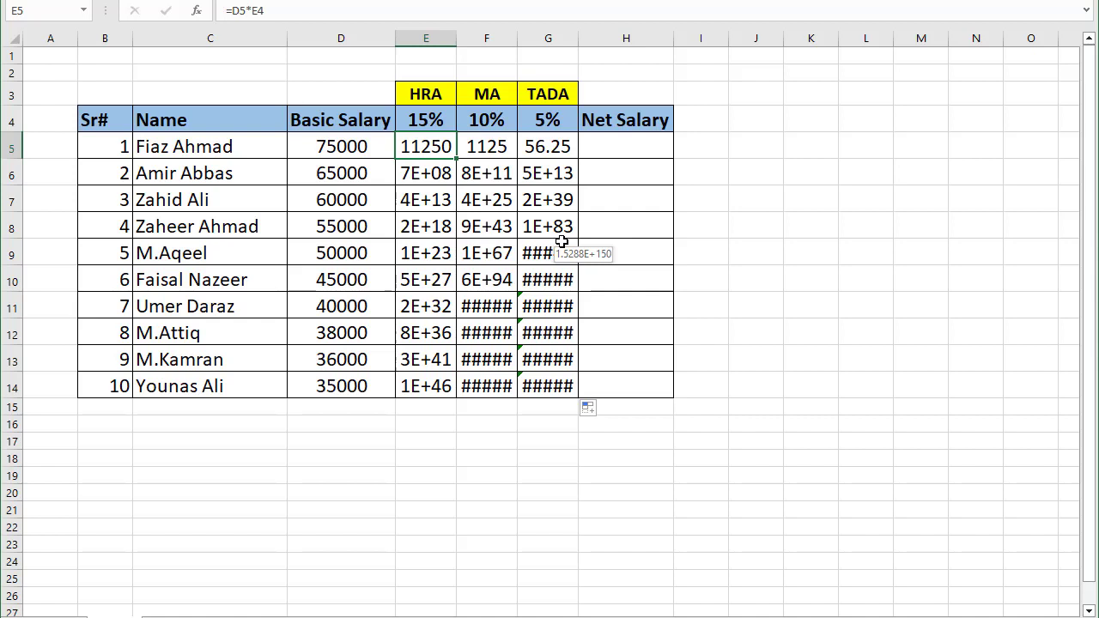
{"action": "left_click", "coordinate": [460, 199]}
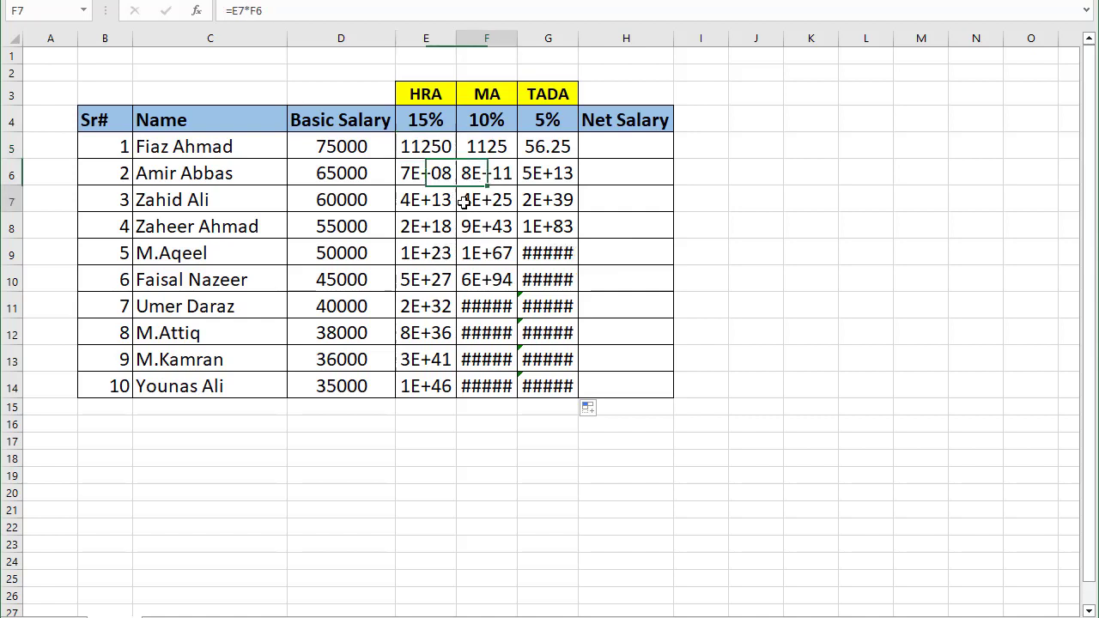
{"action": "left_click_drag", "start_coordinate": [439, 151], "coordinate": [557, 388]}
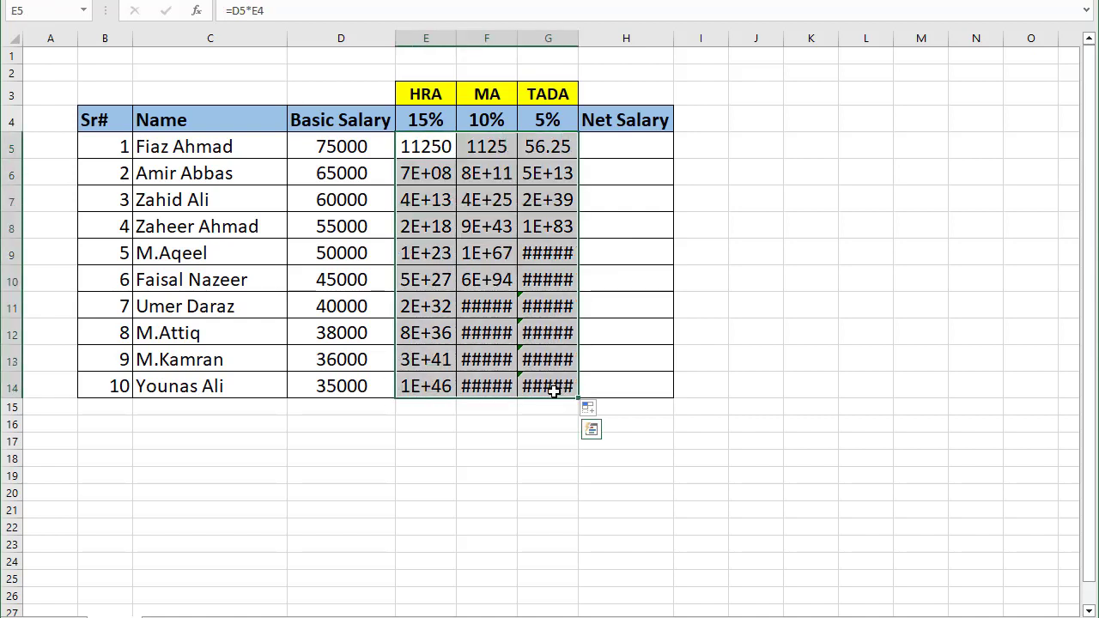
{"action": "key", "text": "Delete"}
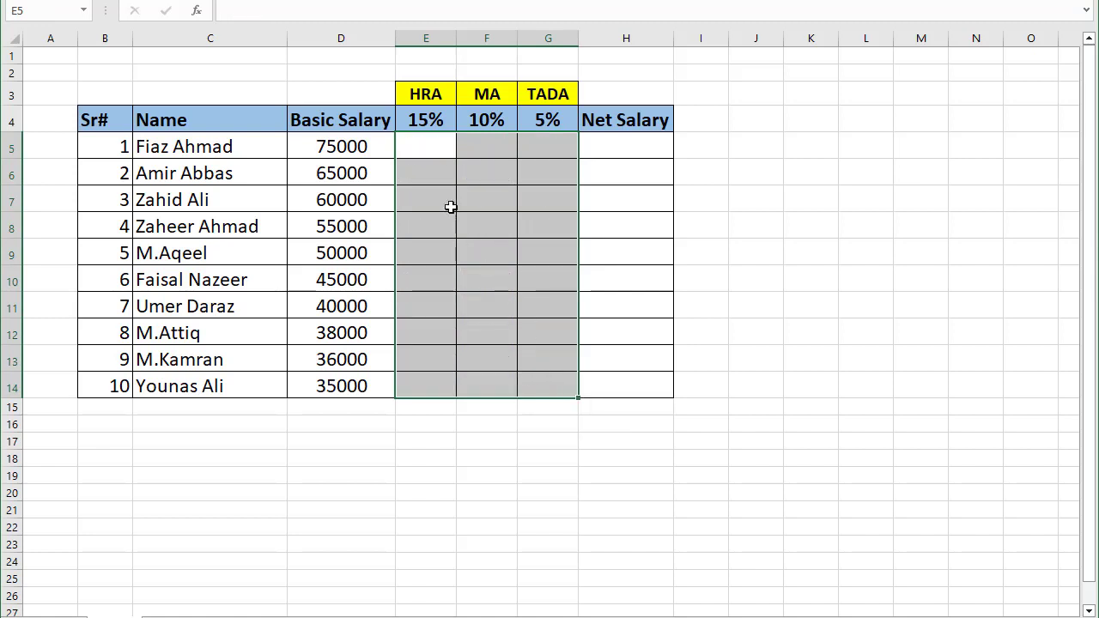
Step: Examine the allowance percentages in E4:G4 and the basic salaries in D5:D7 that the formula has to reference
{"action": "left_click", "coordinate": [429, 150]}
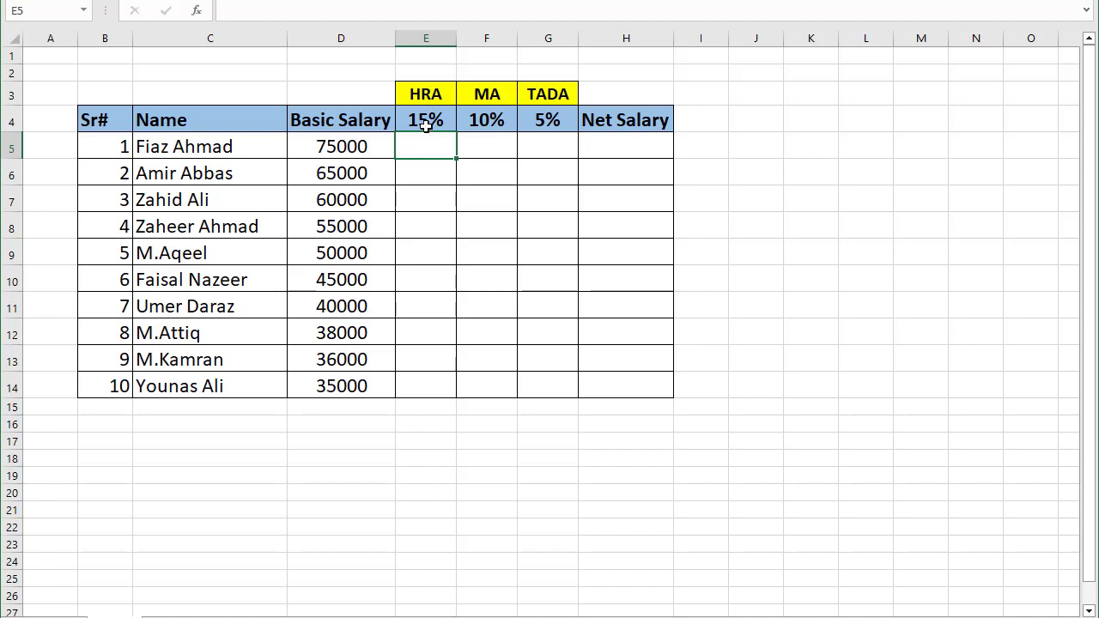
{"action": "left_click", "coordinate": [427, 121]}
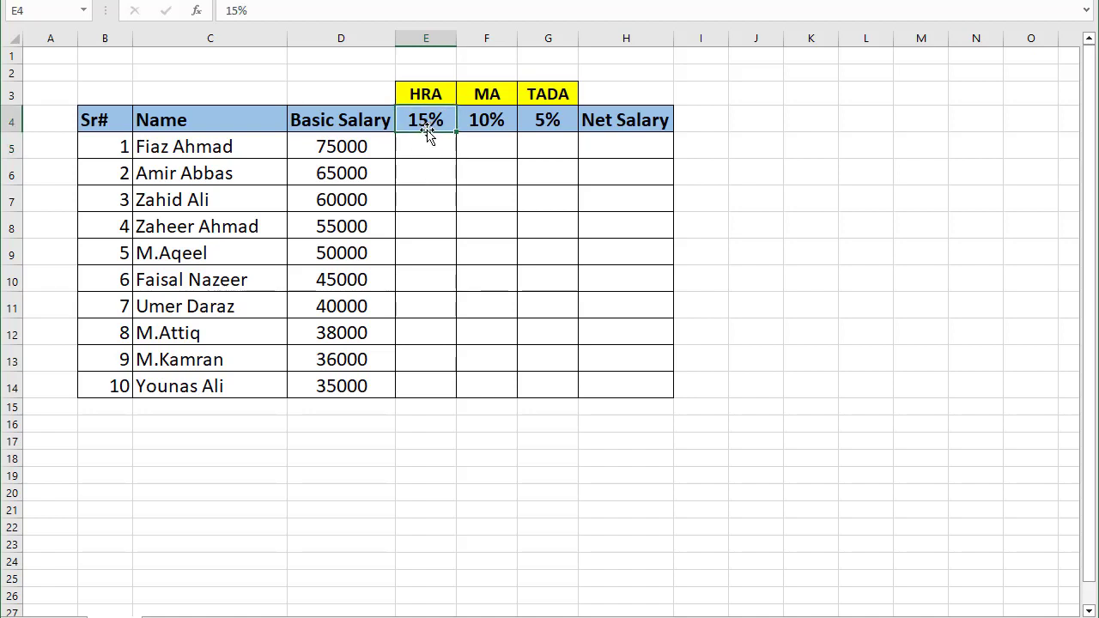
{"action": "left_click", "coordinate": [491, 122]}
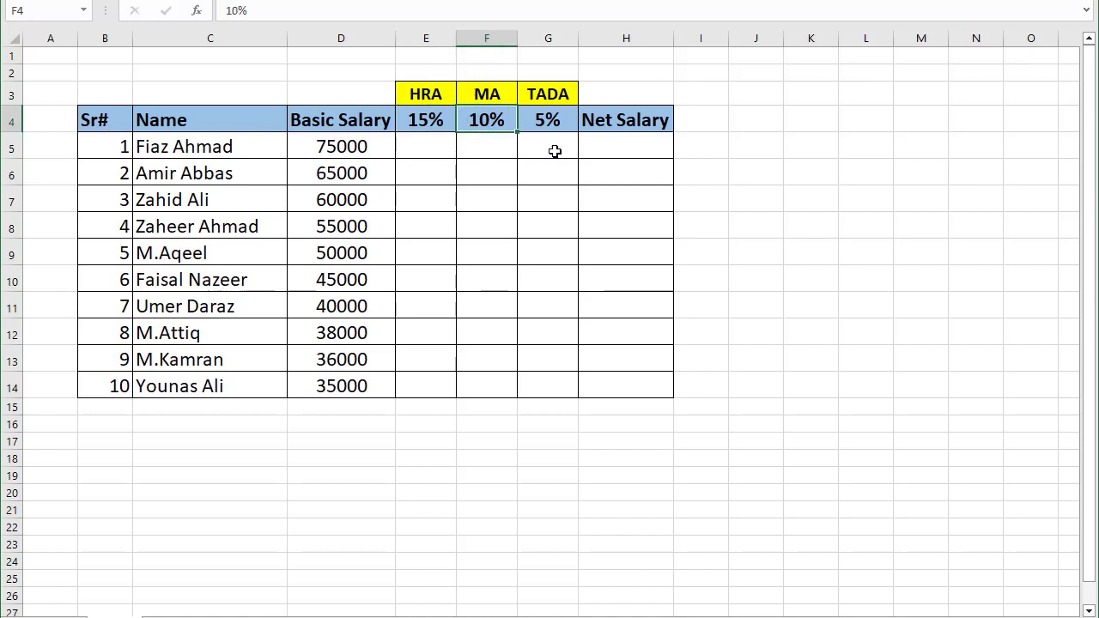
{"action": "left_click", "coordinate": [548, 120]}
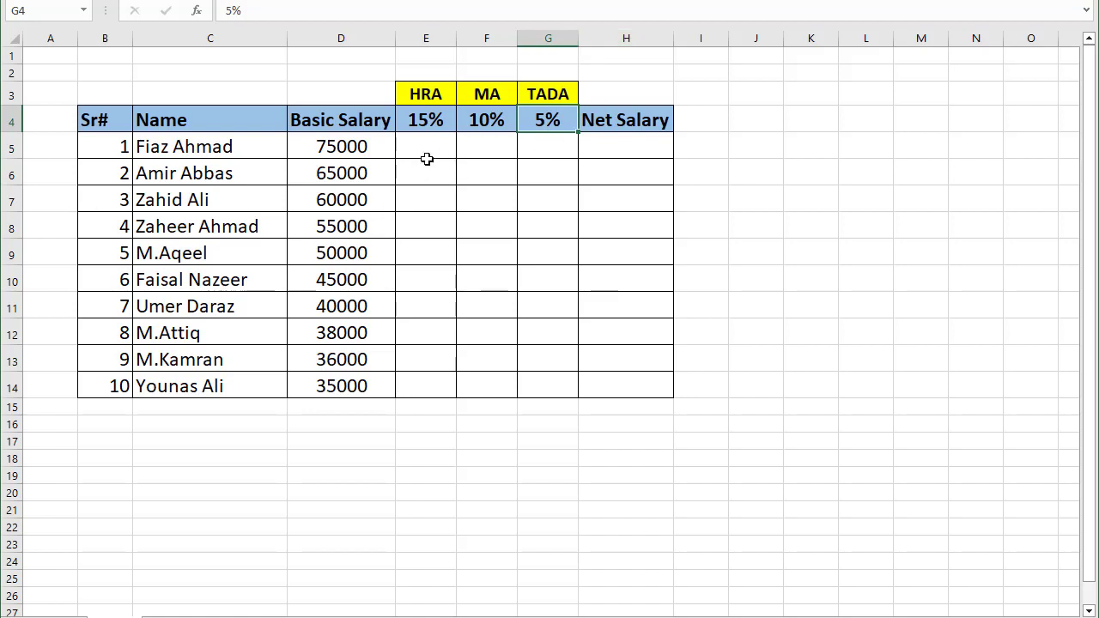
{"action": "left_click_drag", "start_coordinate": [427, 122], "coordinate": [535, 120]}
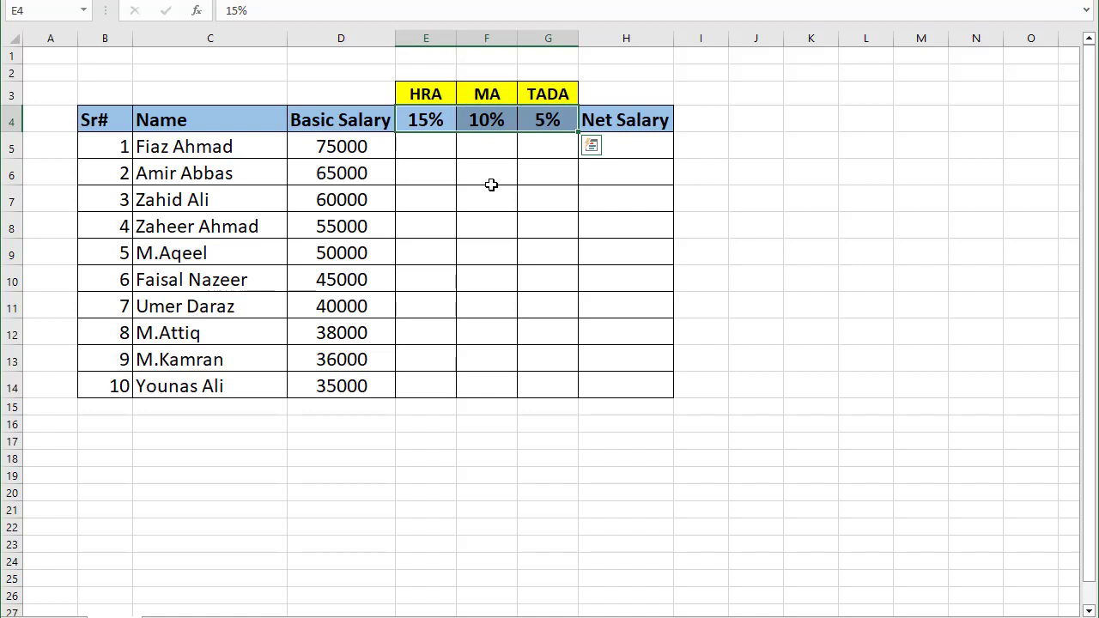
{"action": "left_click", "coordinate": [432, 145]}
{"action": "left_click_drag", "start_coordinate": [426, 128], "coordinate": [525, 128]}
{"action": "left_click", "coordinate": [329, 147]}
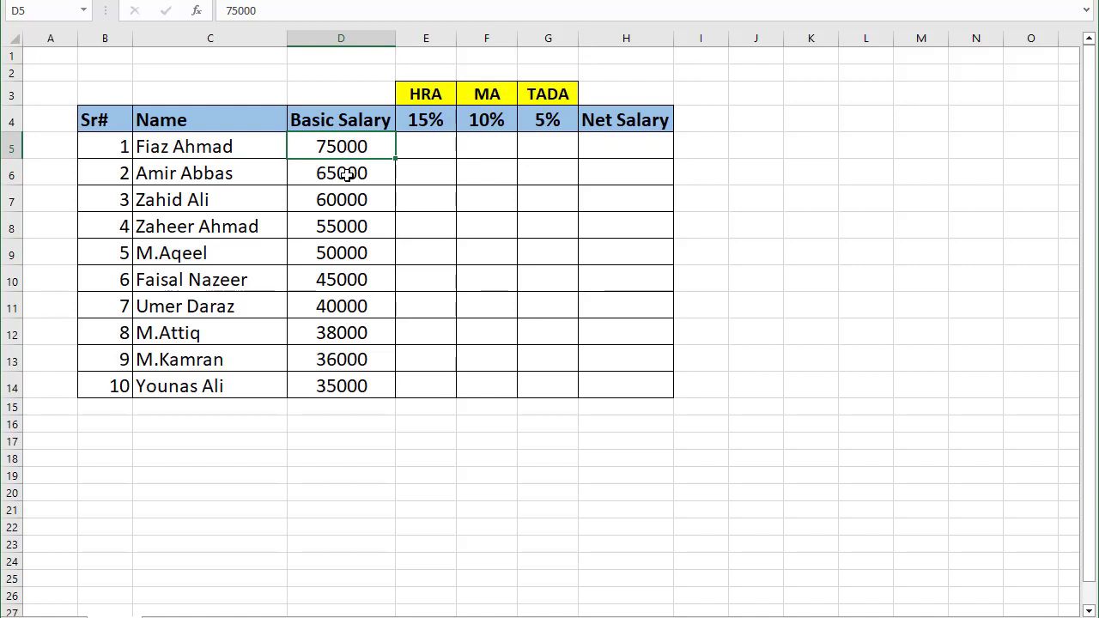
{"action": "left_click", "coordinate": [351, 175]}
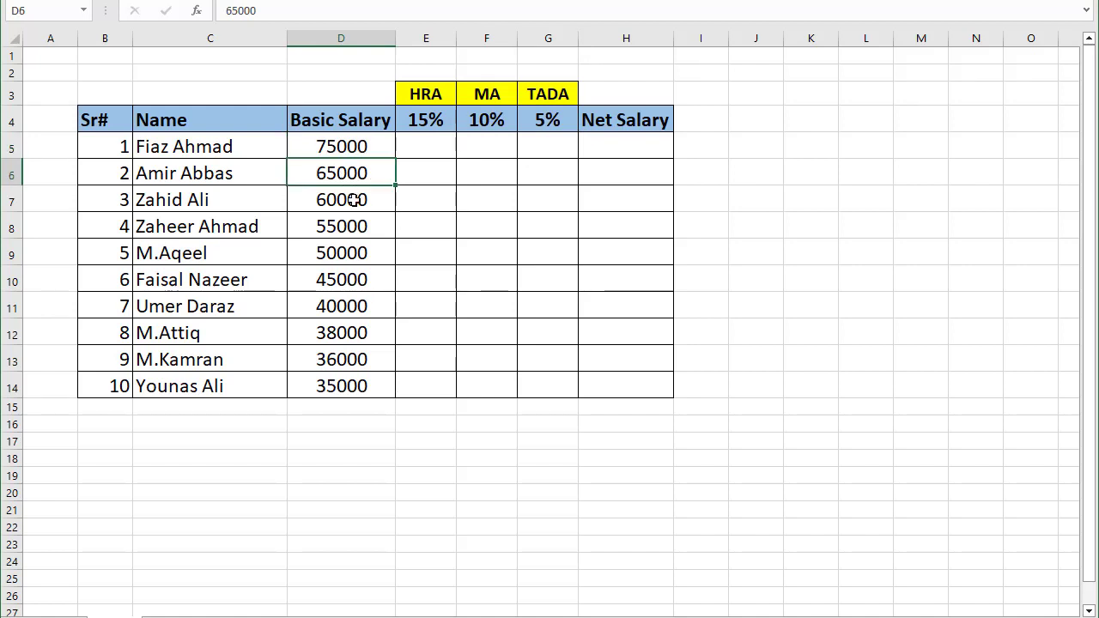
{"action": "left_click", "coordinate": [354, 200]}
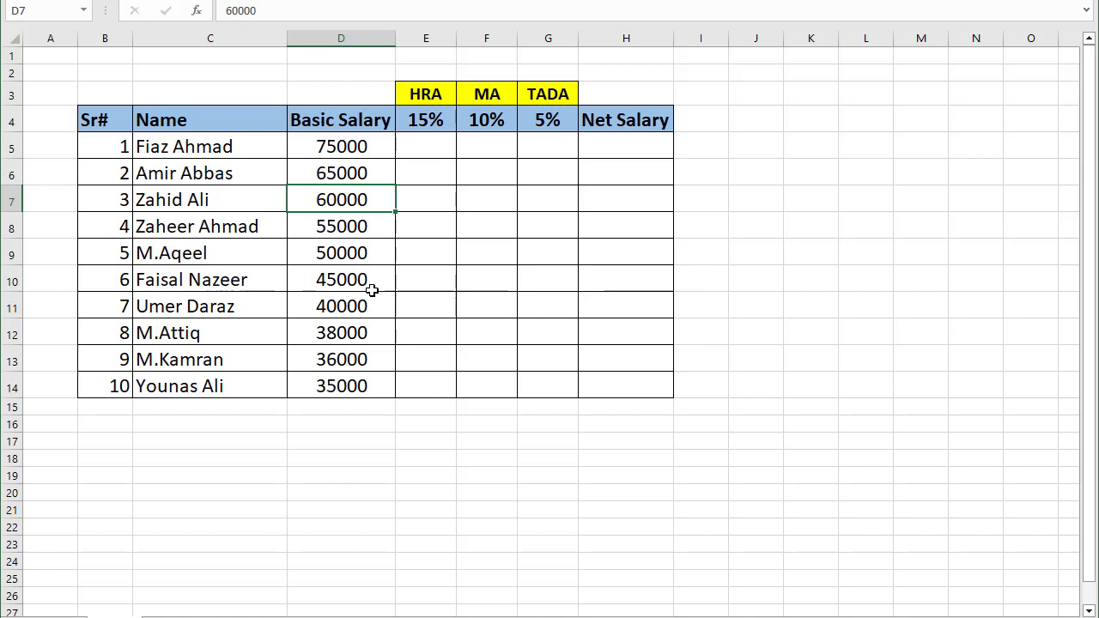
Step: Build a formula in E5 that multiplies the basic salary in D5 by the HRA percentage in E4
{"action": "left_click", "coordinate": [429, 145]}
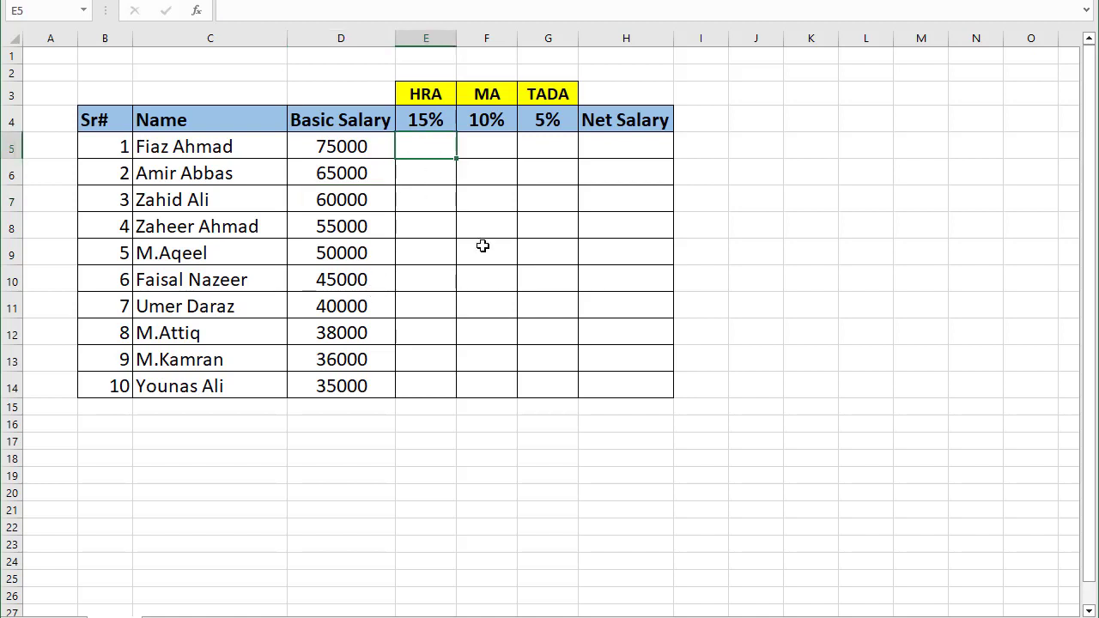
{"action": "type", "text": "="}
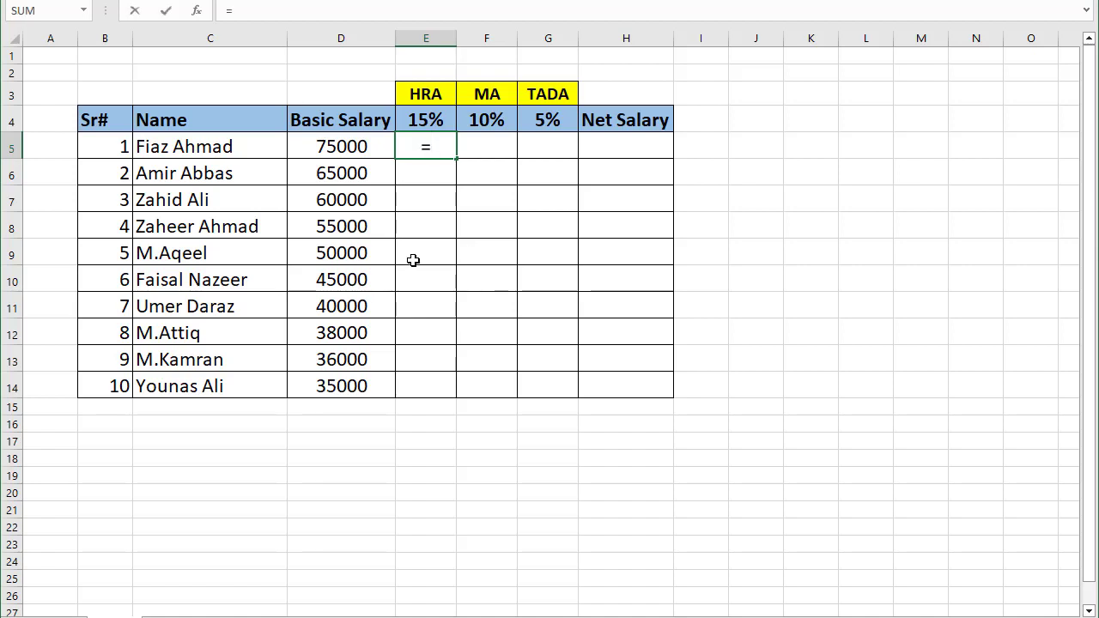
{"action": "left_click", "coordinate": [358, 147]}
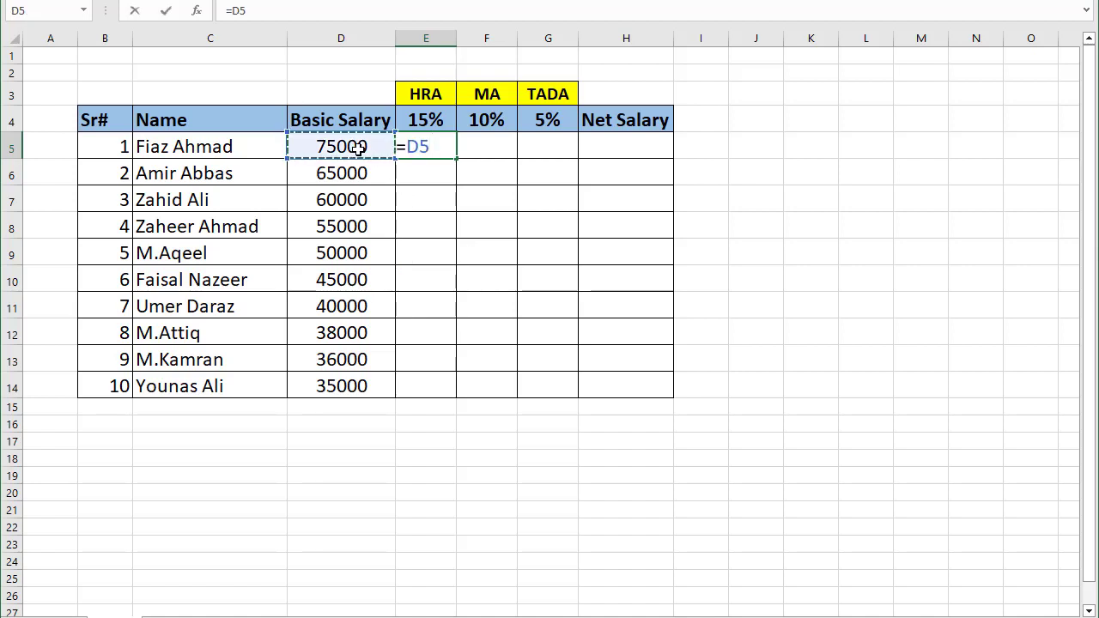
{"action": "type", "text": "*"}
{"action": "left_click", "coordinate": [437, 122]}
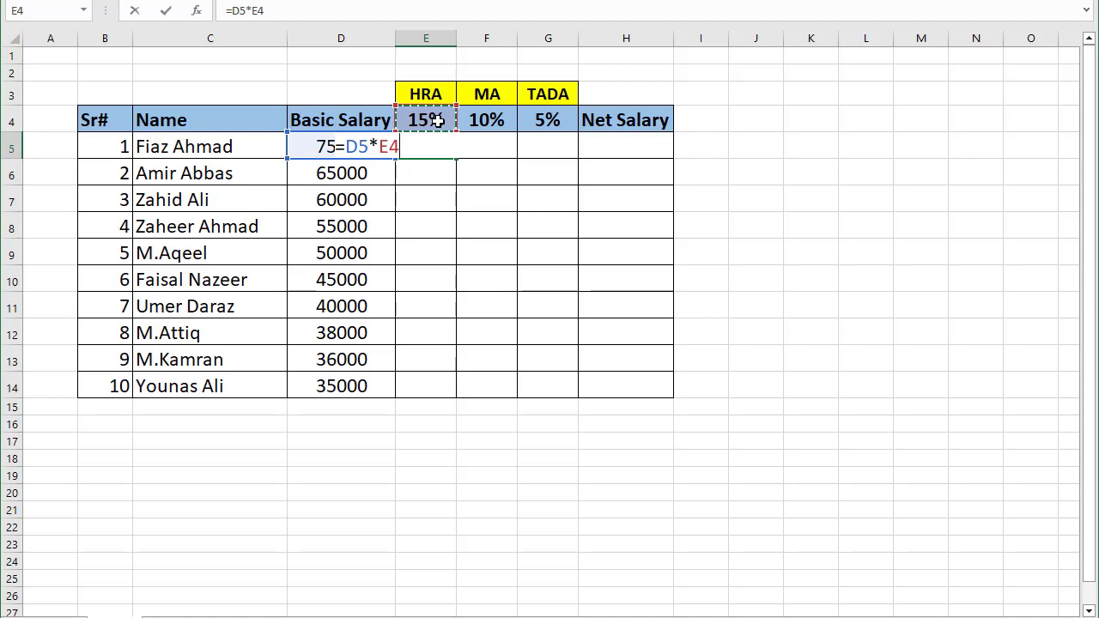
Step: Lock the salary reference's column and the percentage reference's row, and enter the E5 formula as =$D5*E$4
{"action": "left_click", "coordinate": [363, 148]}
{"action": "key", "text": "F4"}
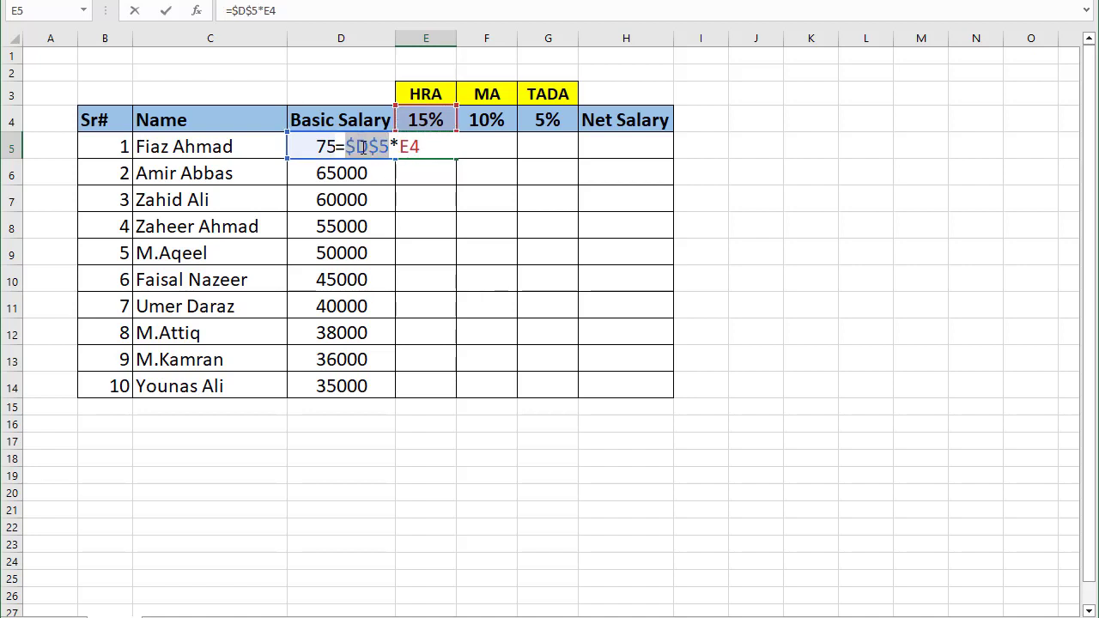
{"action": "key", "text": "F4"}
{"action": "key", "text": "F4"}
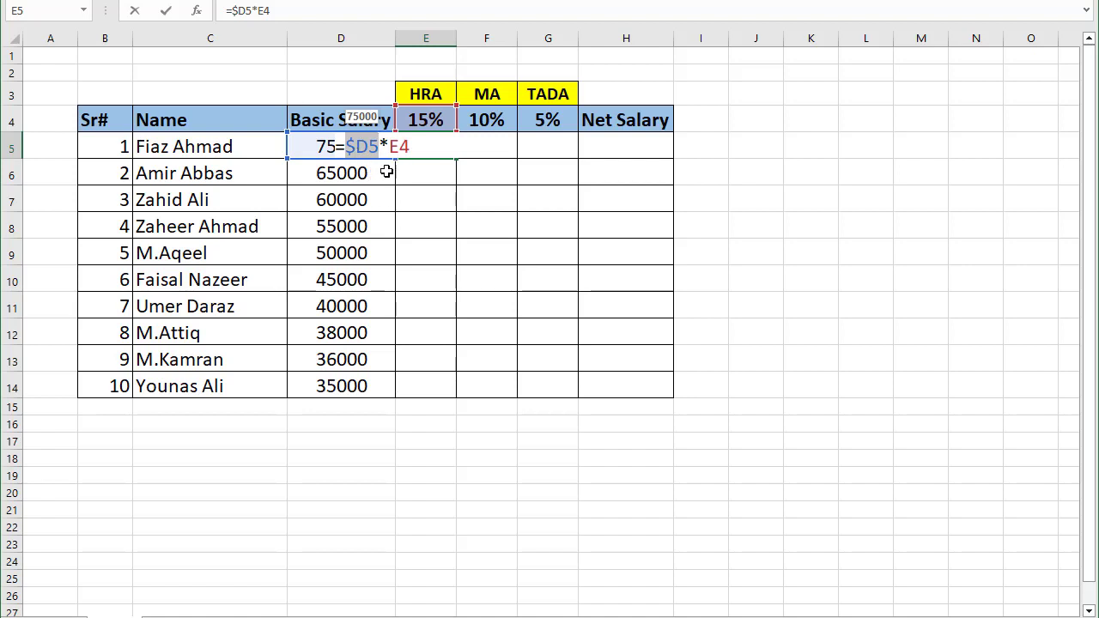
{"action": "key", "text": "End"}
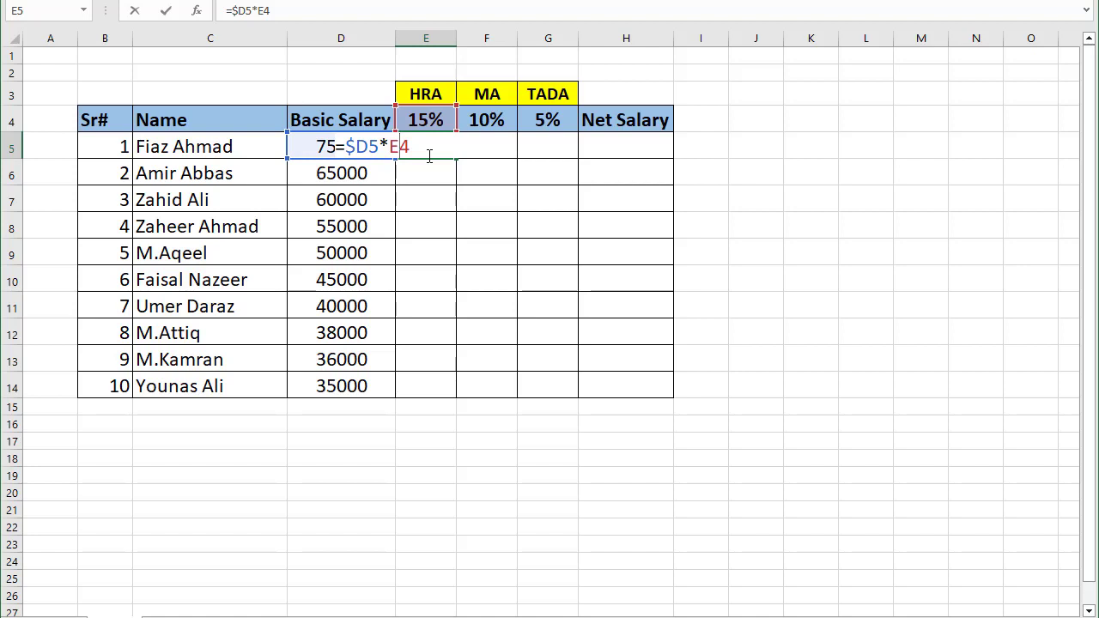
{"action": "key", "text": "F4"}
{"action": "key", "text": "F4"}
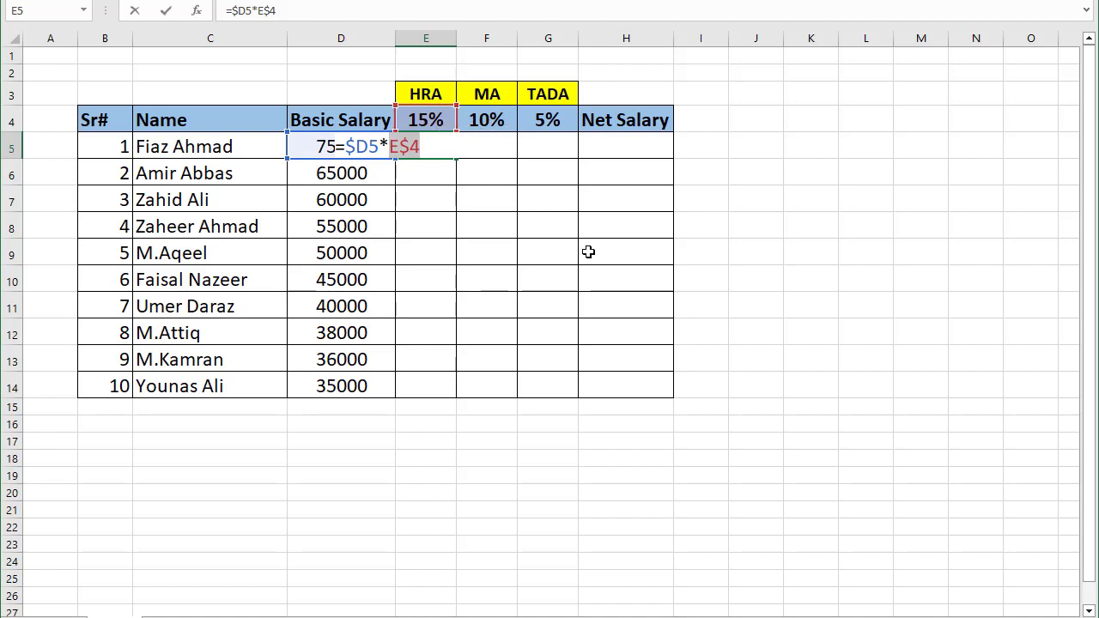
{"action": "key", "text": "Return"}
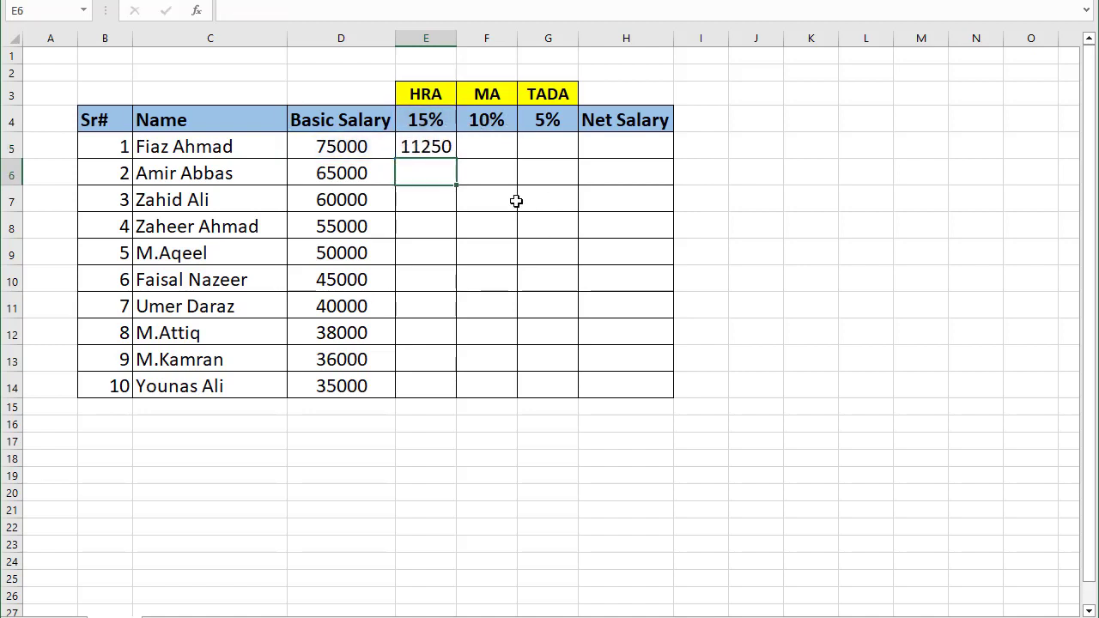
Step: Fill the mixed-reference formula from E5 across the HRA, MA and TADA columns and down to row 14
{"action": "left_click", "coordinate": [429, 148]}
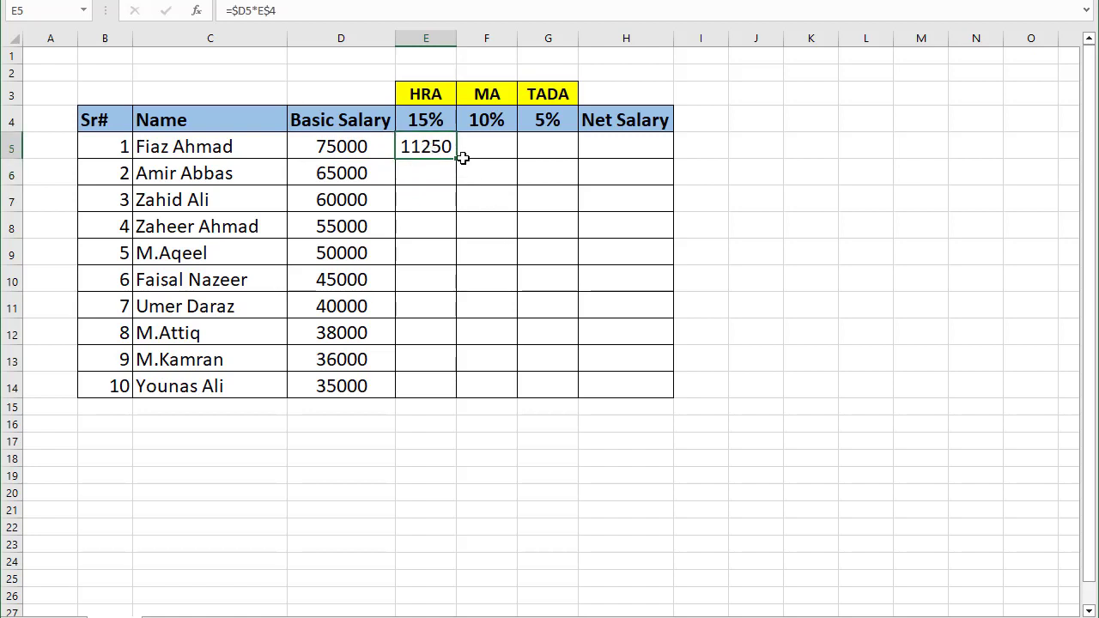
{"action": "left_click_drag", "start_coordinate": [458, 158], "coordinate": [556, 396]}
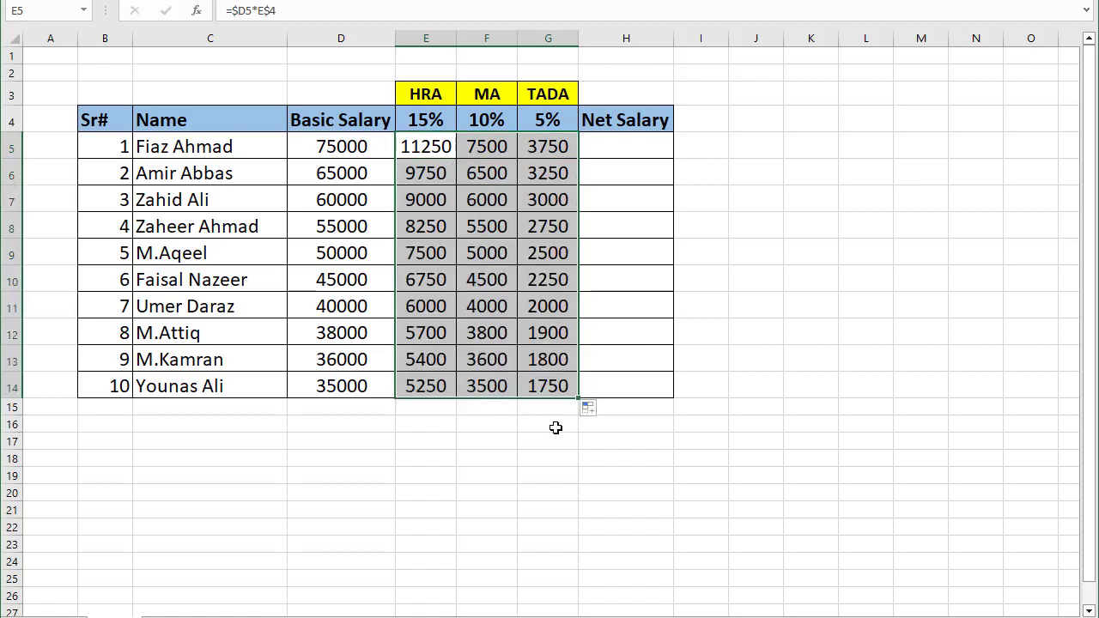
{"action": "left_click", "coordinate": [555, 428]}
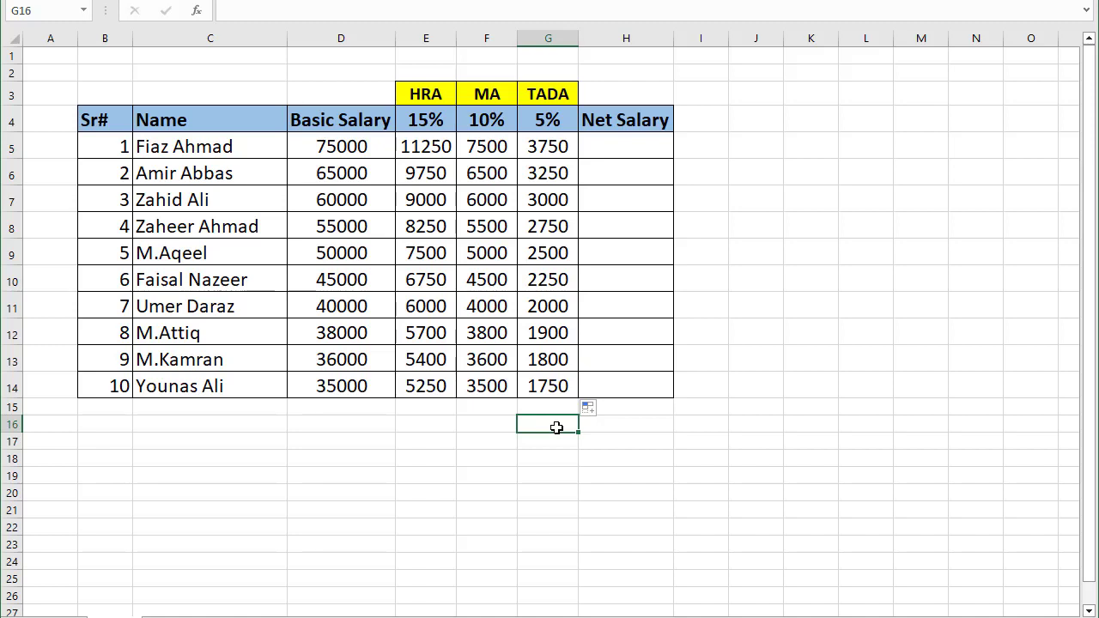
Step: Select the first employee's Net Salary cell, H5
{"action": "left_click", "coordinate": [618, 149]}
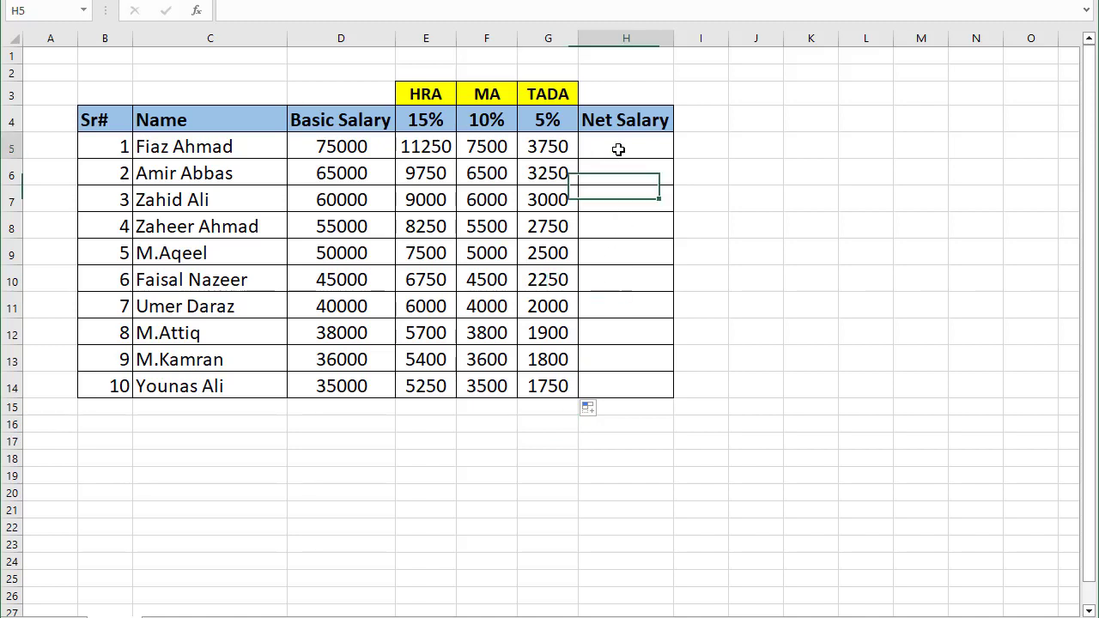